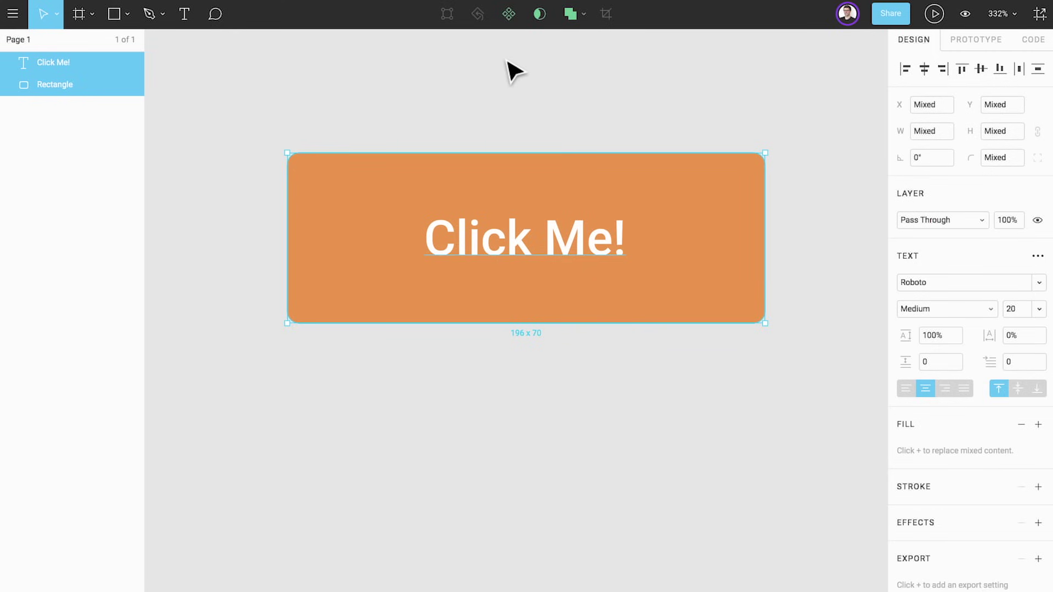
Preview the workflow: make the button a component, copy an instance and recolour it cyan #56CCF2
right_click(502, 167)
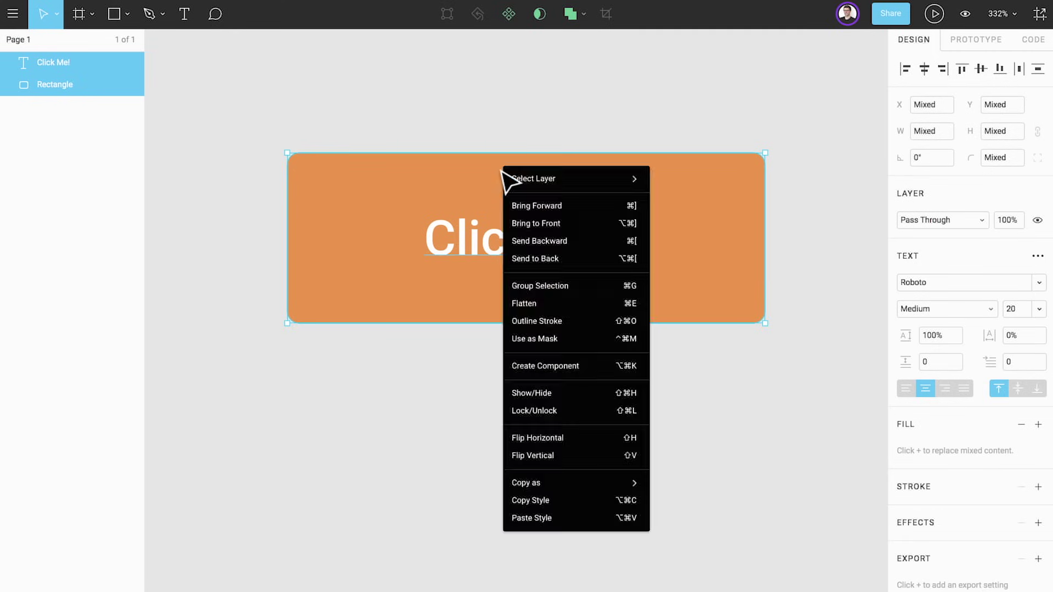
left_click(587, 365)
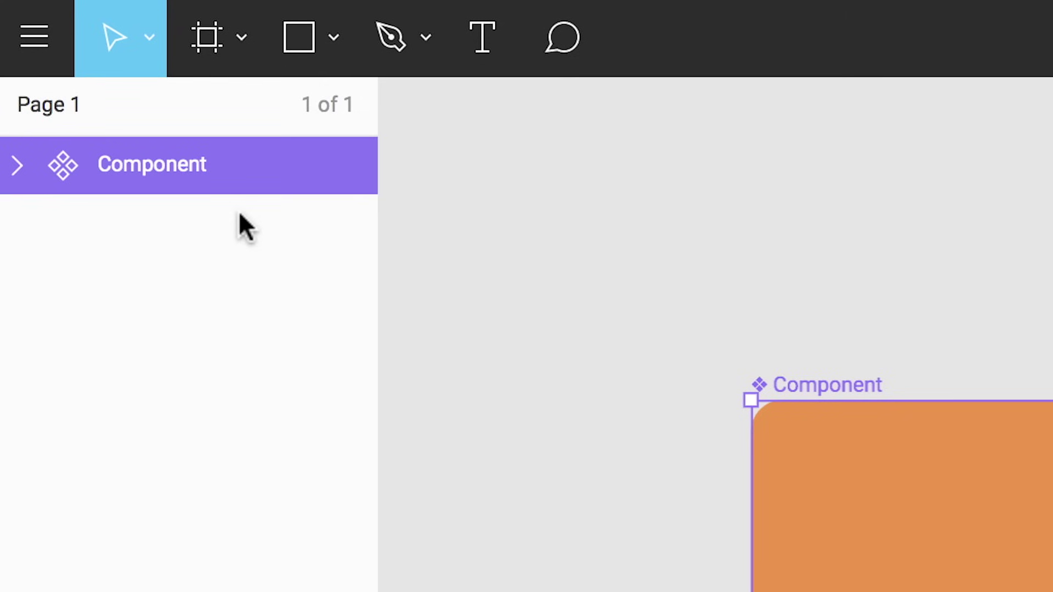
left_click(17, 166)
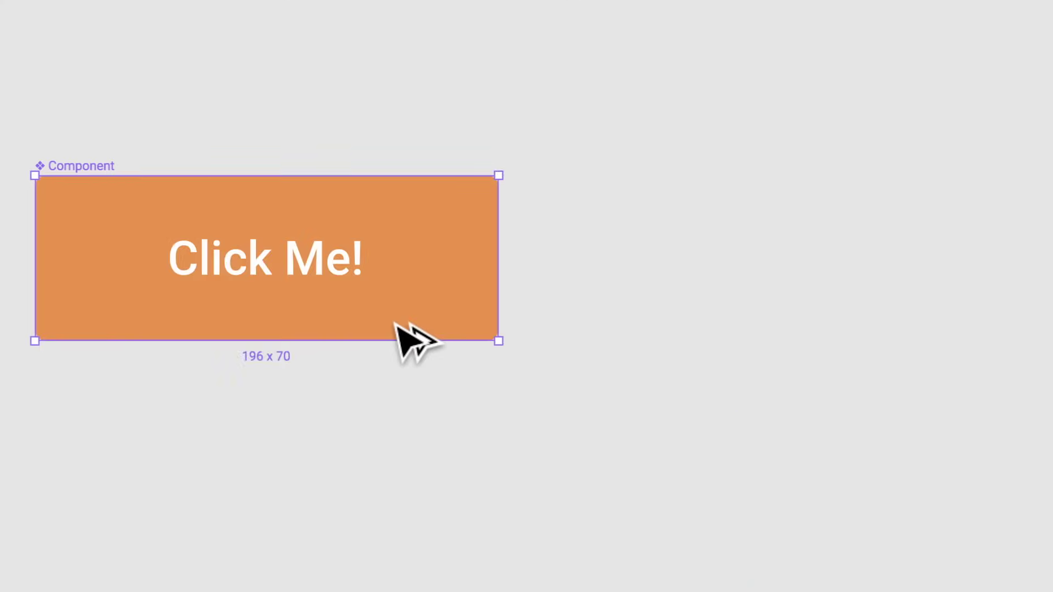
left_click_drag(400, 329, 913, 321)
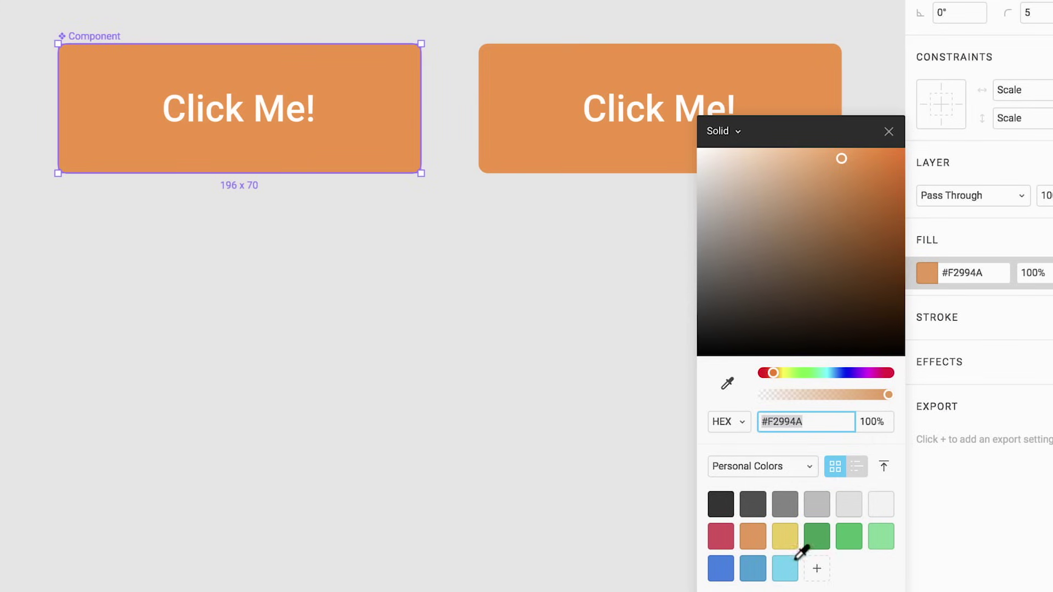
left_click(790, 574)
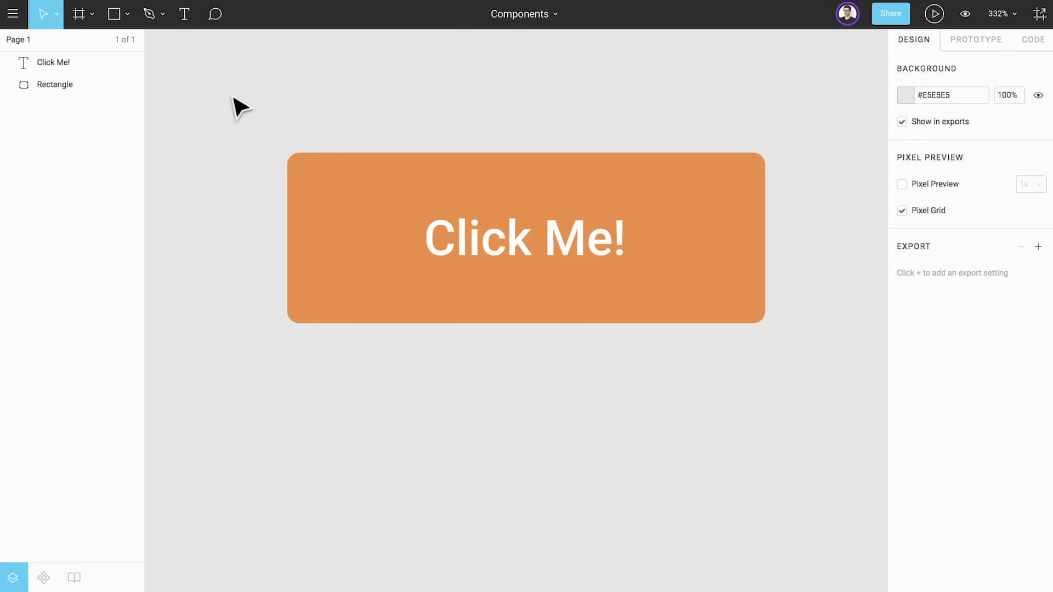
Marquee-select the Click Me! text and rectangle and create a component with ⌥⌘K or the right-click menu
left_click_drag(233, 98, 611, 391)
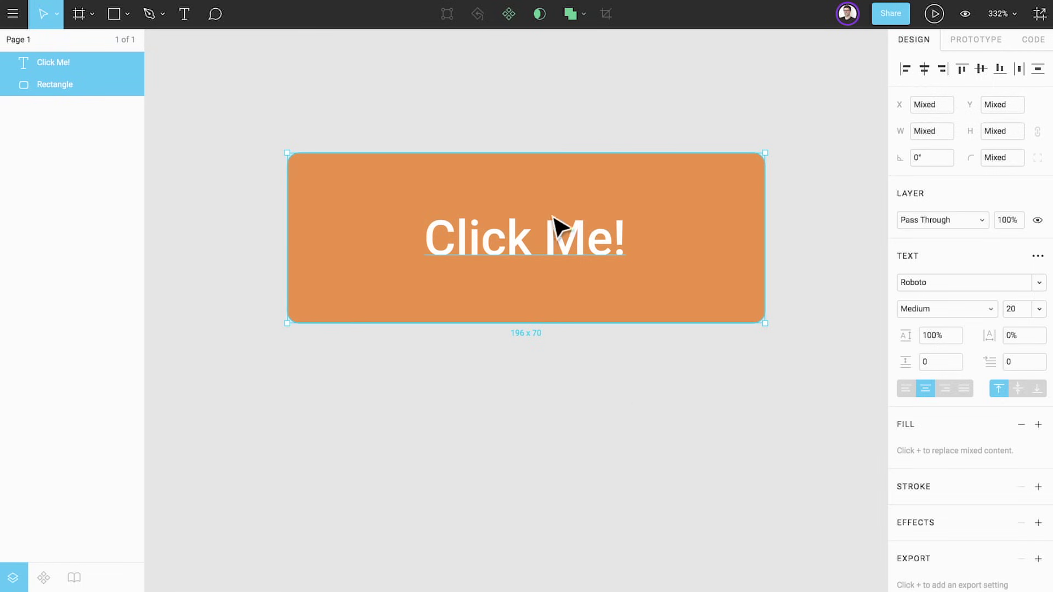
left_click(506, 17)
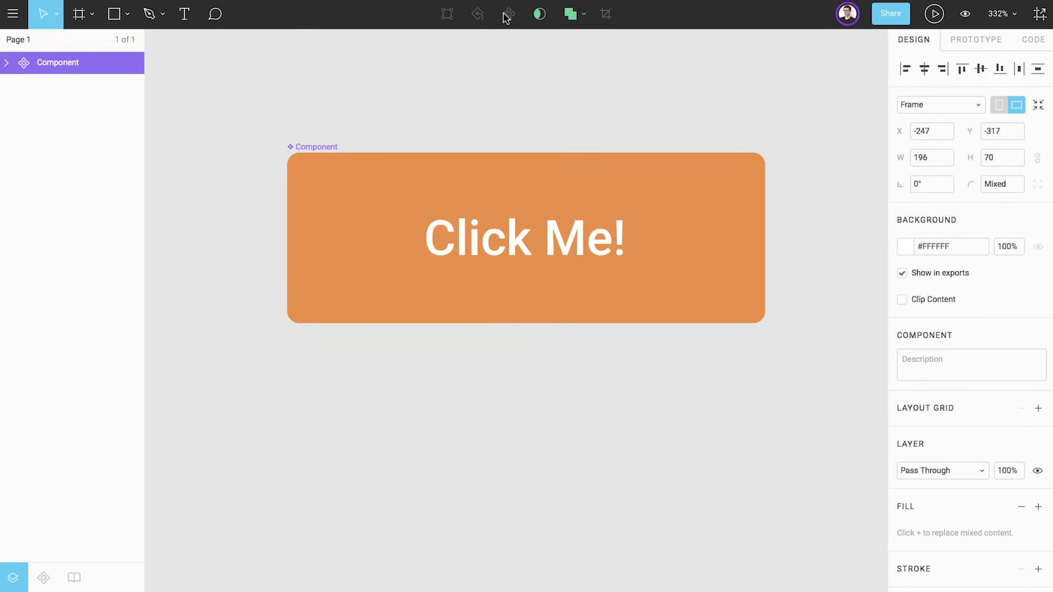
key("alt+super+k")
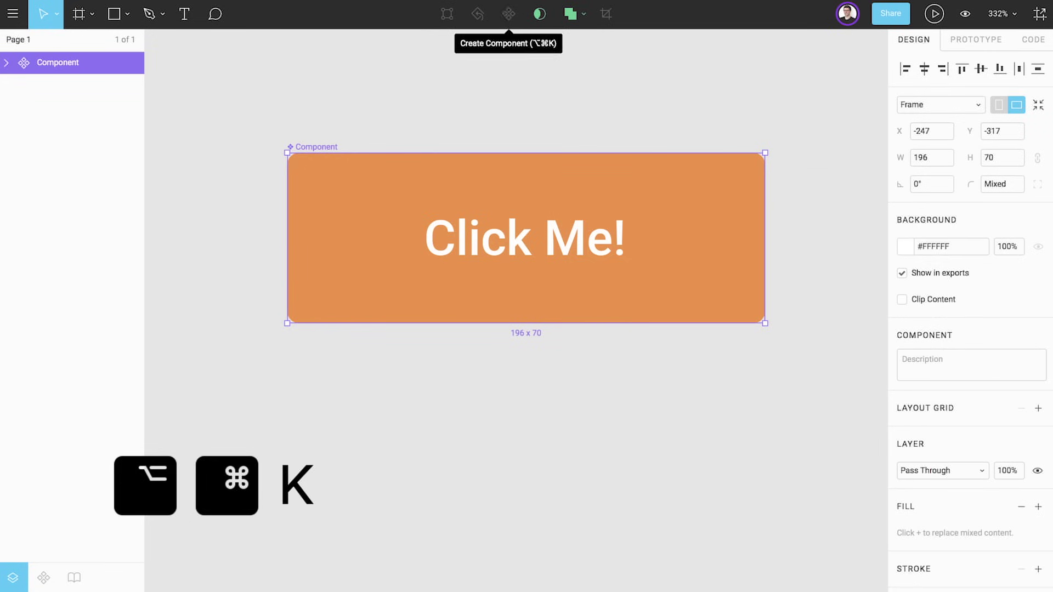
key("super+z")
right_click(501, 169)
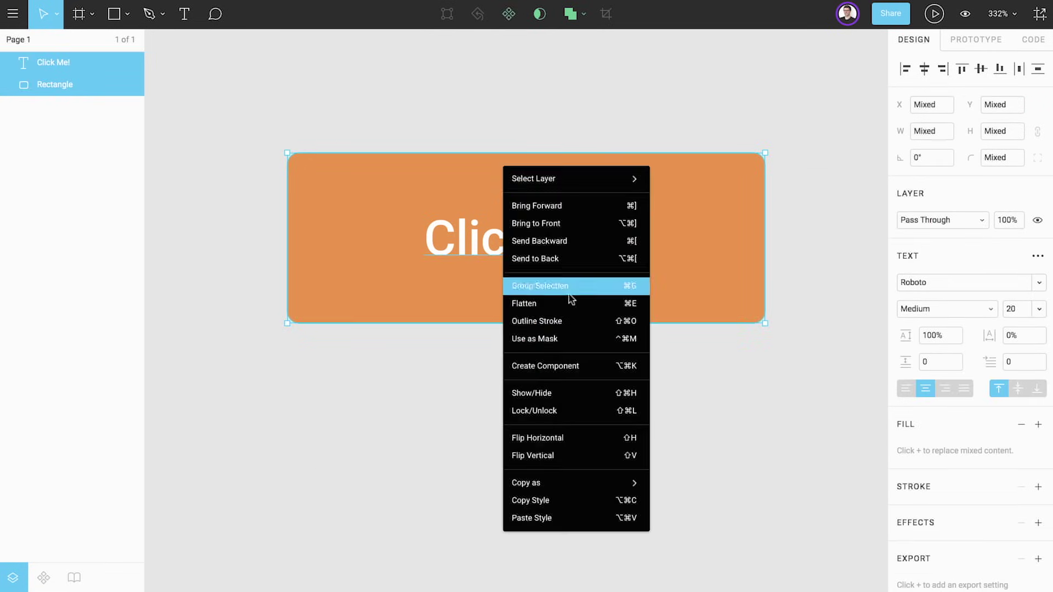
left_click(585, 364)
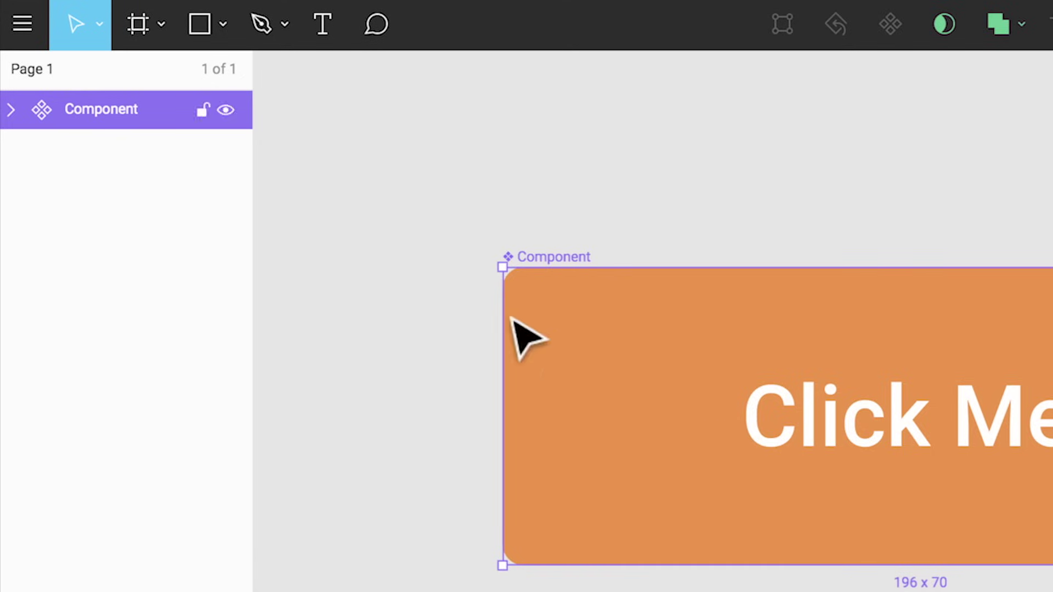
Expand the Component layer to show its Click Me! and Rectangle children
left_click(11, 110)
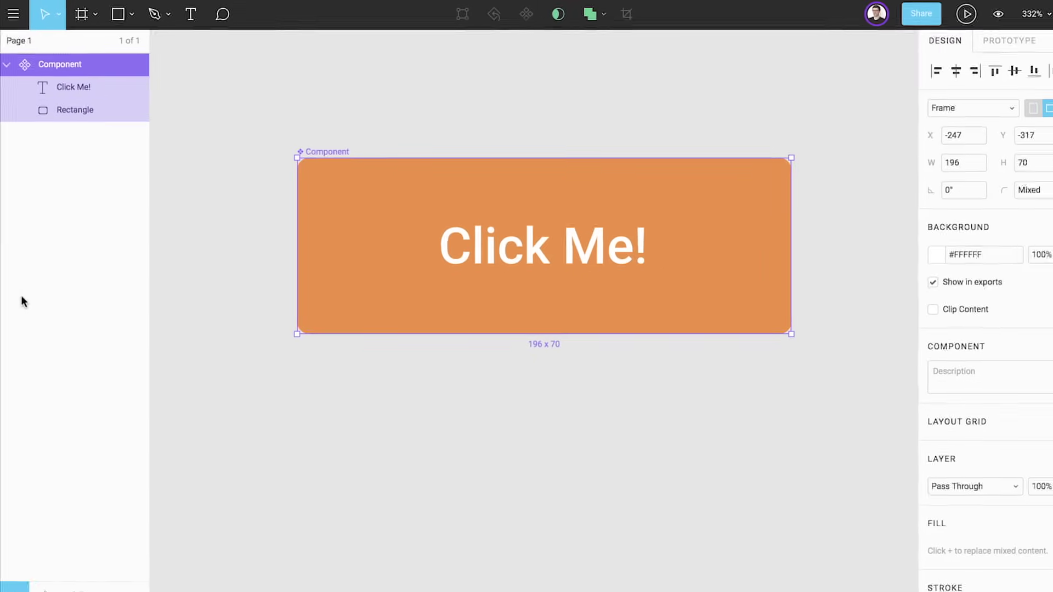
left_click(53, 591)
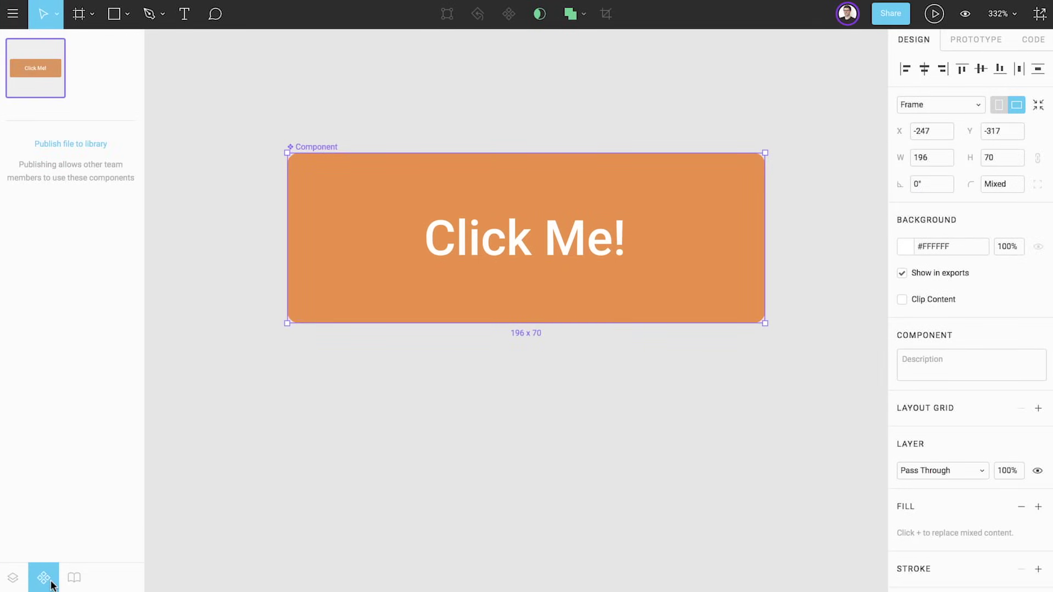
key("alt+2")
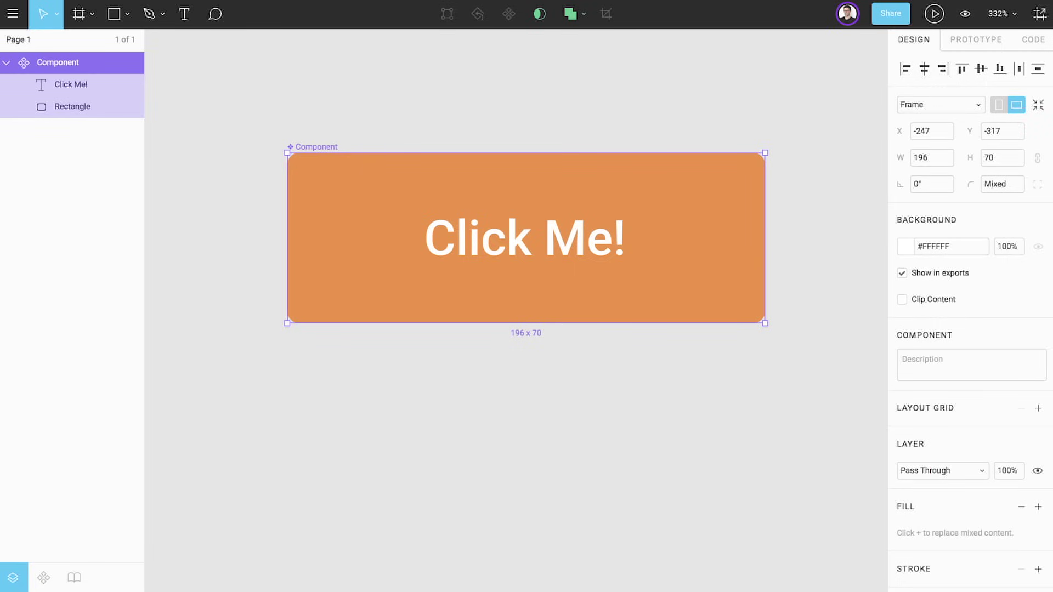
Make instances with ⌘D, Alt-drag, copy-paste, then drag one from Components up-right of the master
key("super+d")
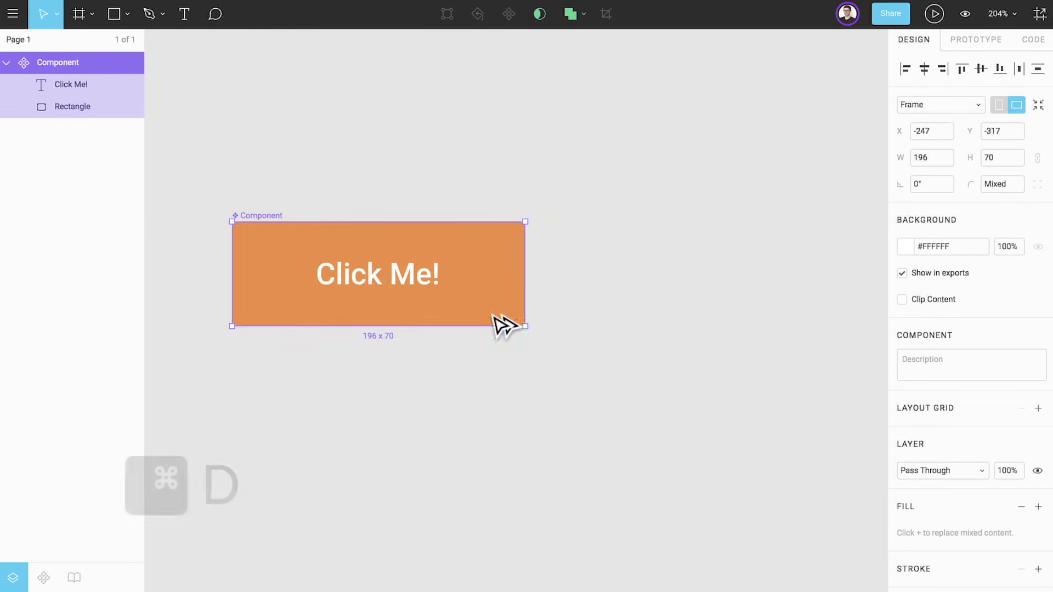
left_click_drag(501, 321, 788, 314)
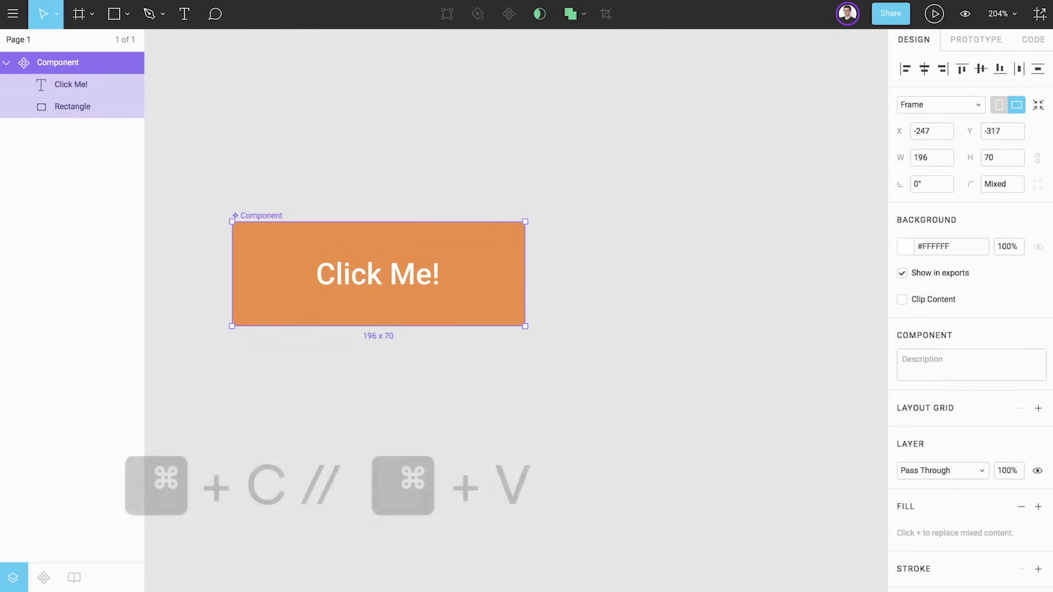
key("super+c")
key("super+v")
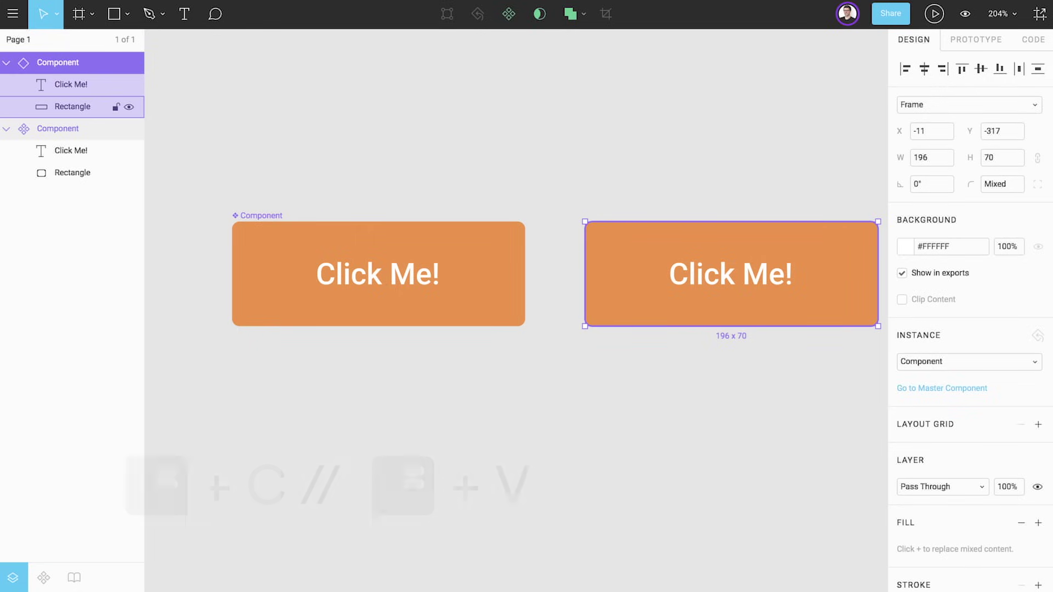
left_click(43, 576)
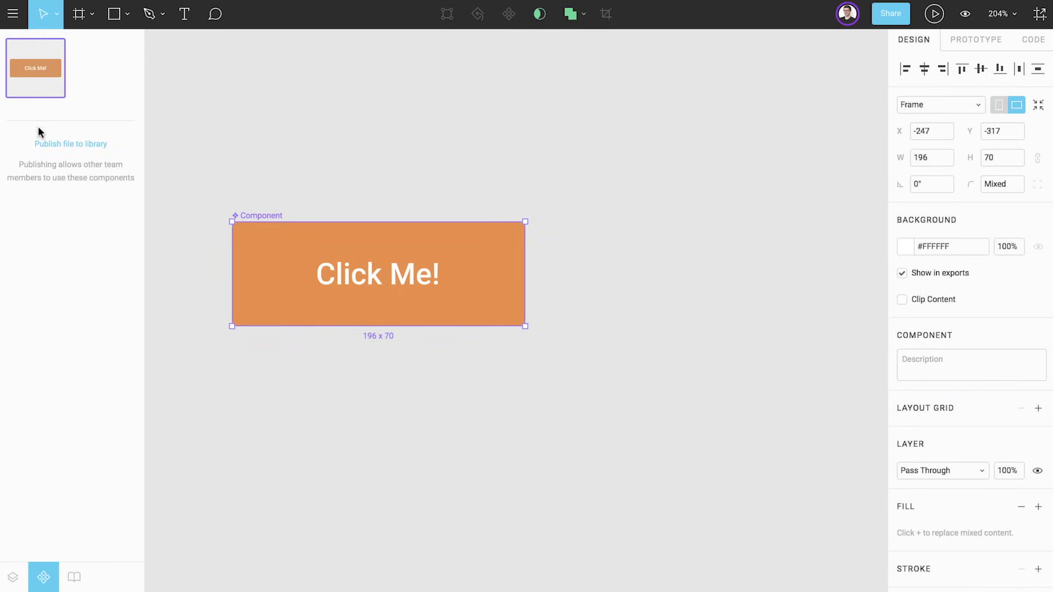
left_click_drag(32, 73, 669, 218)
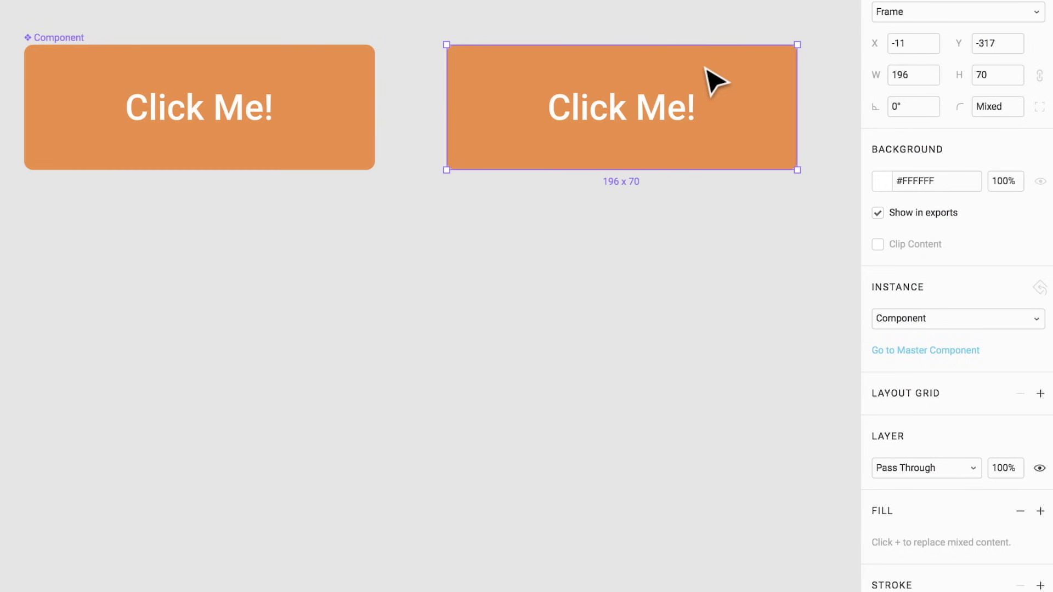
Jump from the instance to its master component with Go to Master Component
right_click(705, 68)
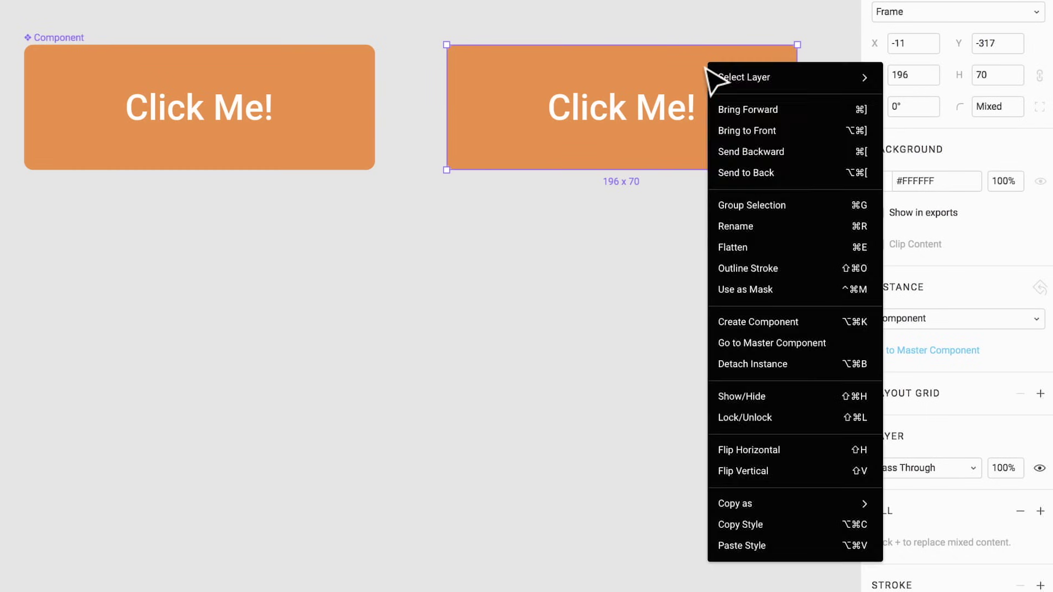
left_click(764, 341)
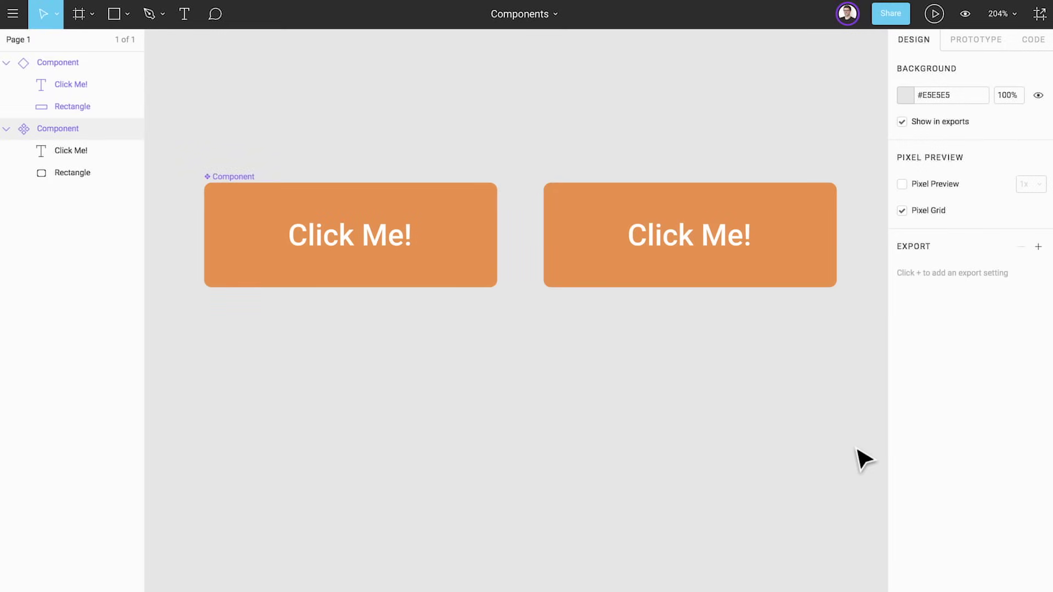
Change the master rectangle's fill to cyan #56CCF2 so the instance follows
left_click(489, 275)
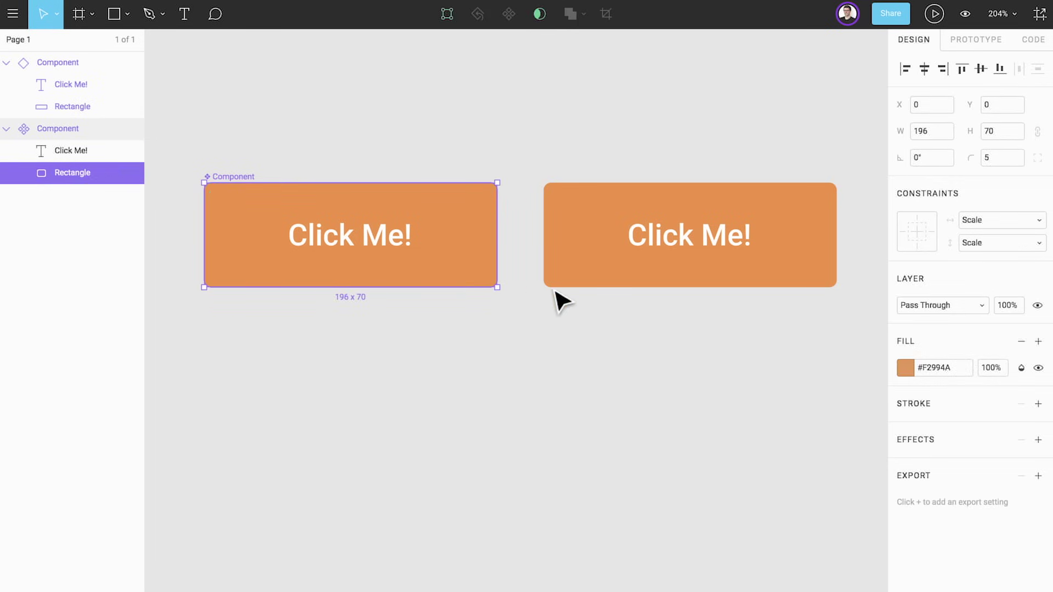
left_click(904, 366)
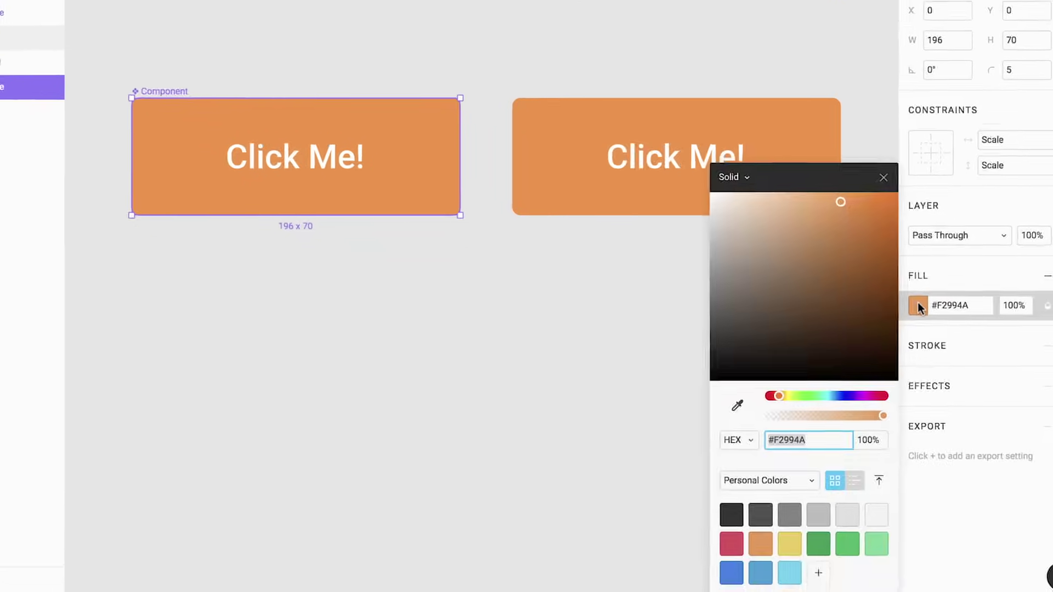
left_click(794, 567)
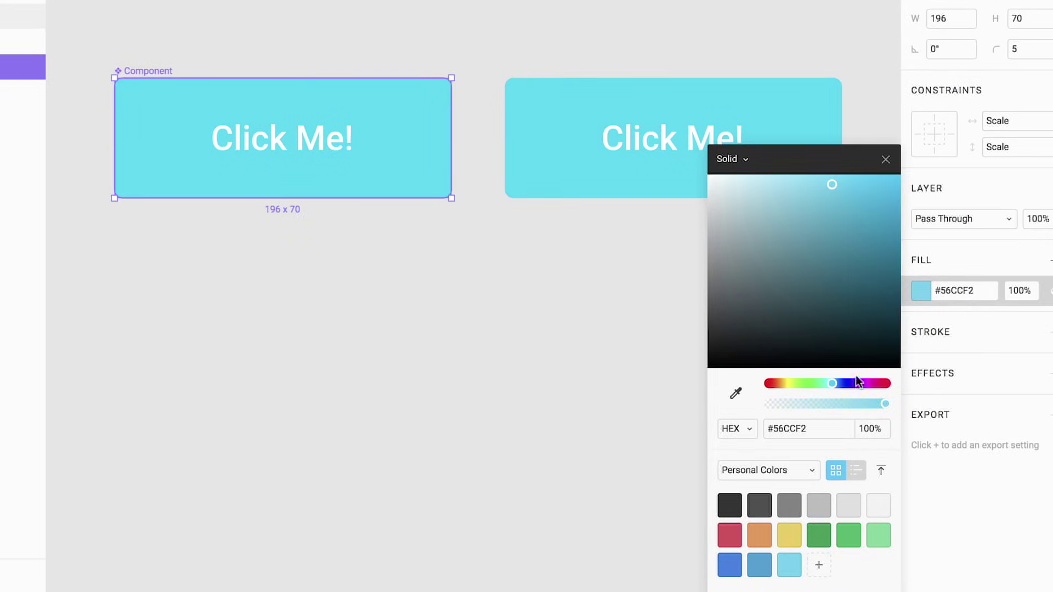
left_click(886, 160)
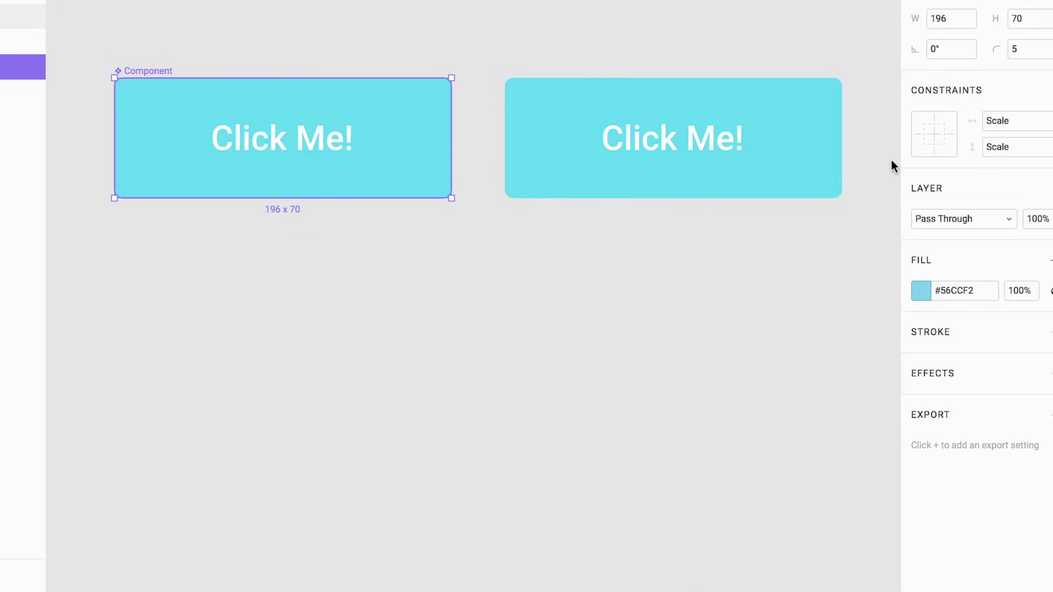
left_click(891, 160)
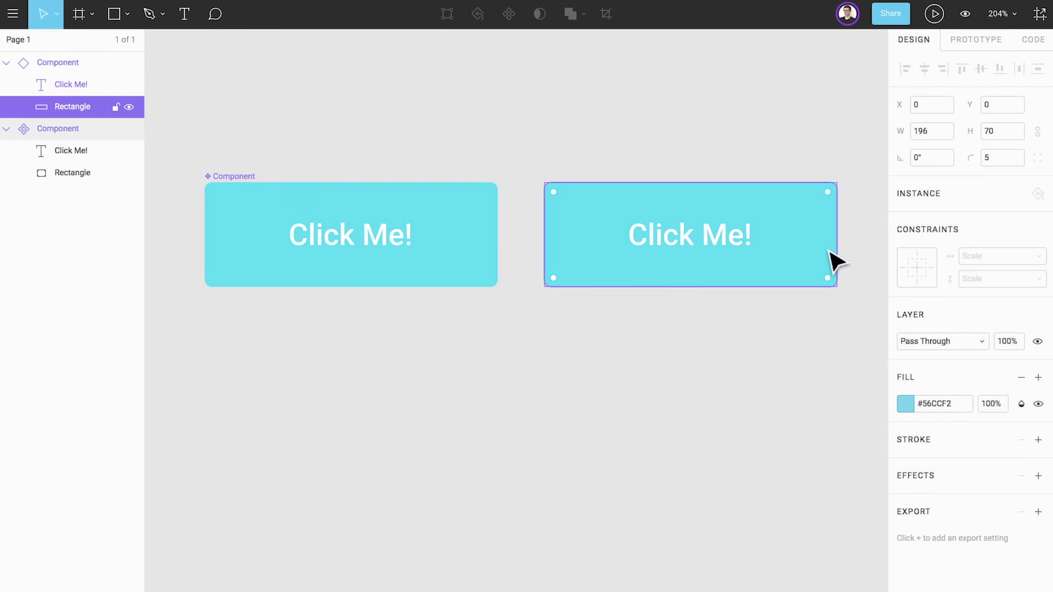
Override the instance rectangle's fill with the yellow #F2C94C Personal Colors swatch
left_click(905, 404)
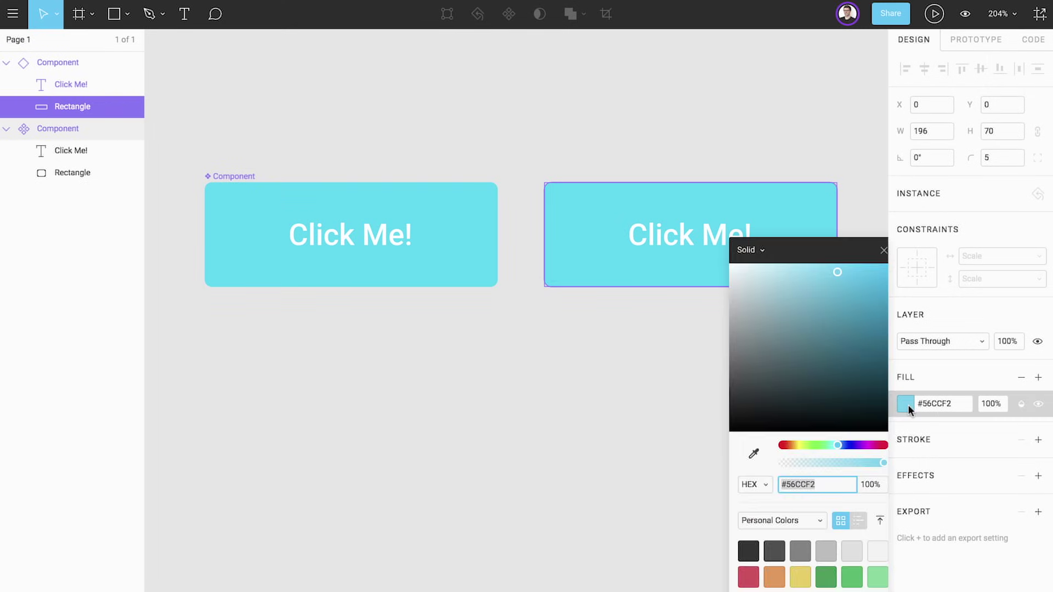
left_click(801, 575)
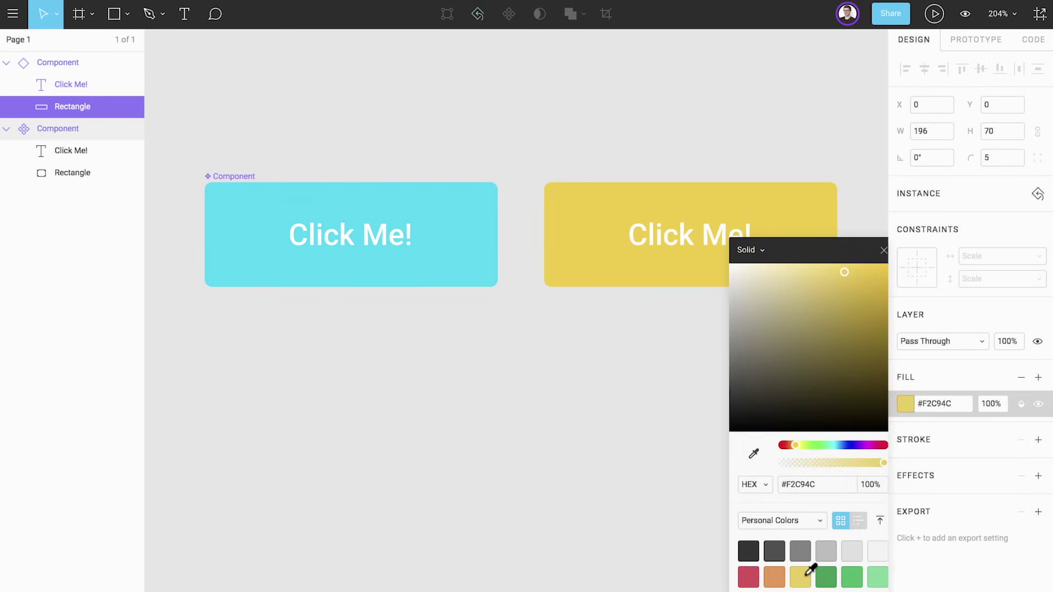
left_click(711, 558)
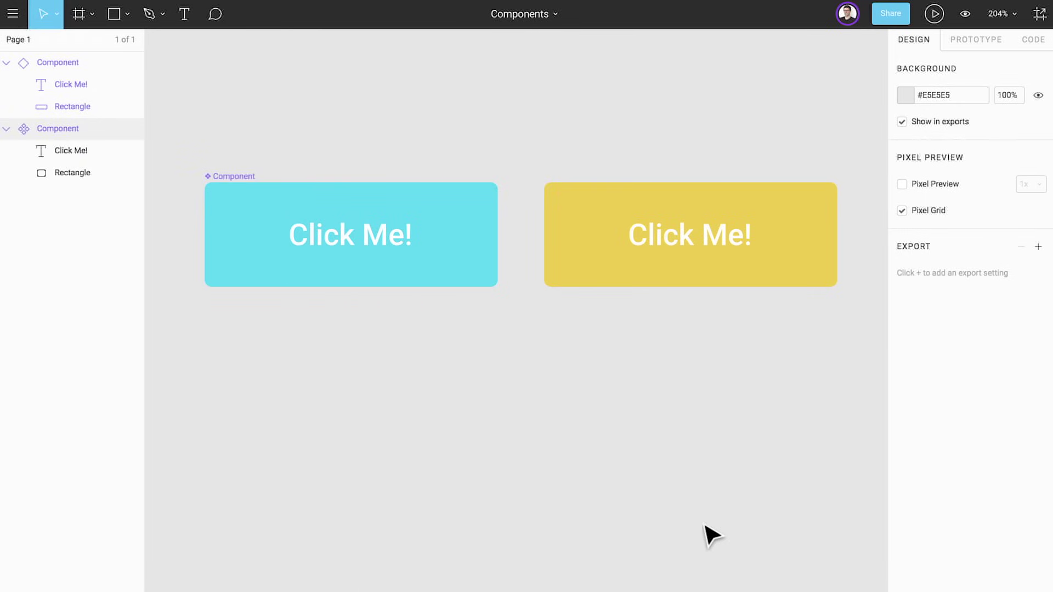
Reset the instance and its Rectangle's overrides, clearing the yellow fill back to cyan
left_click(698, 269)
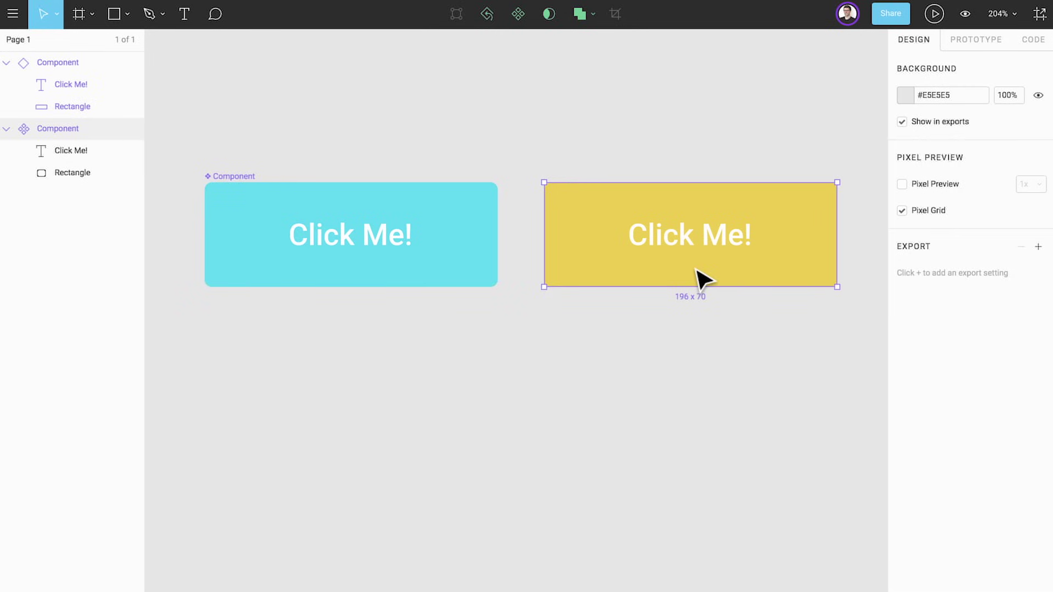
left_click(483, 16)
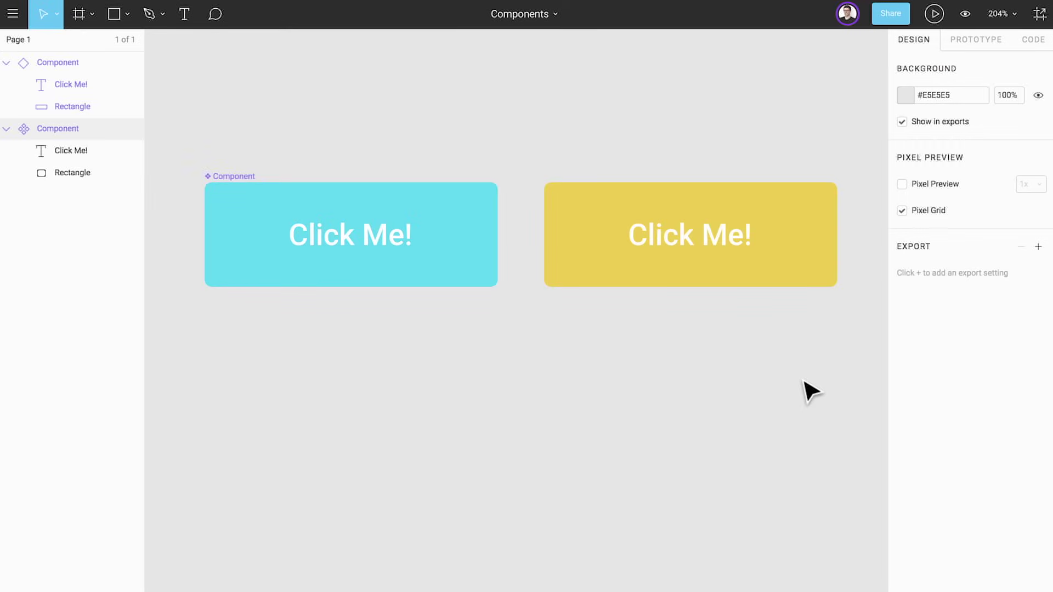
left_click(806, 282)
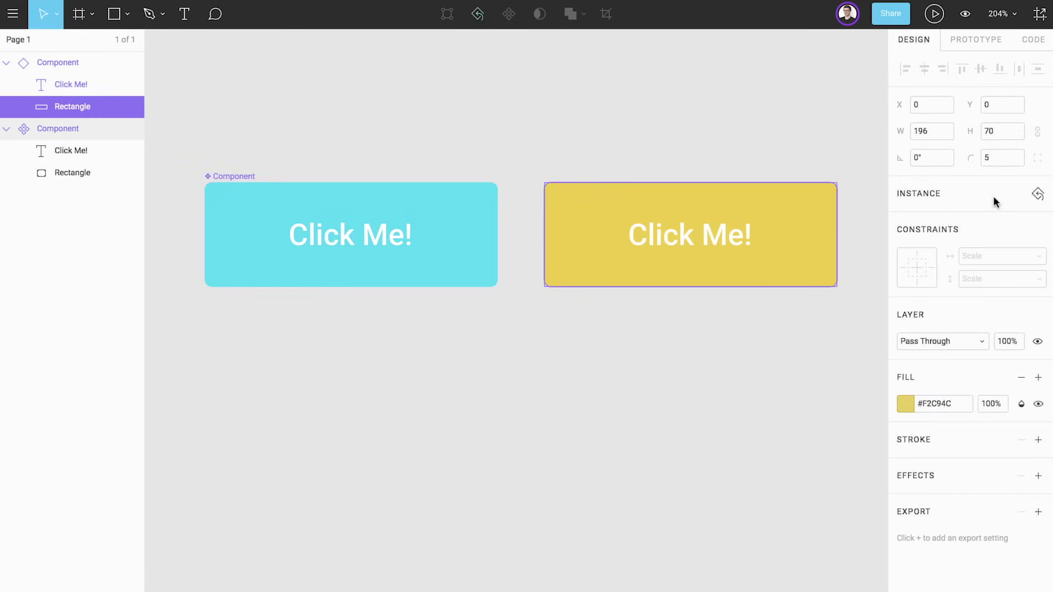
left_click(1036, 195)
left_click(1008, 216)
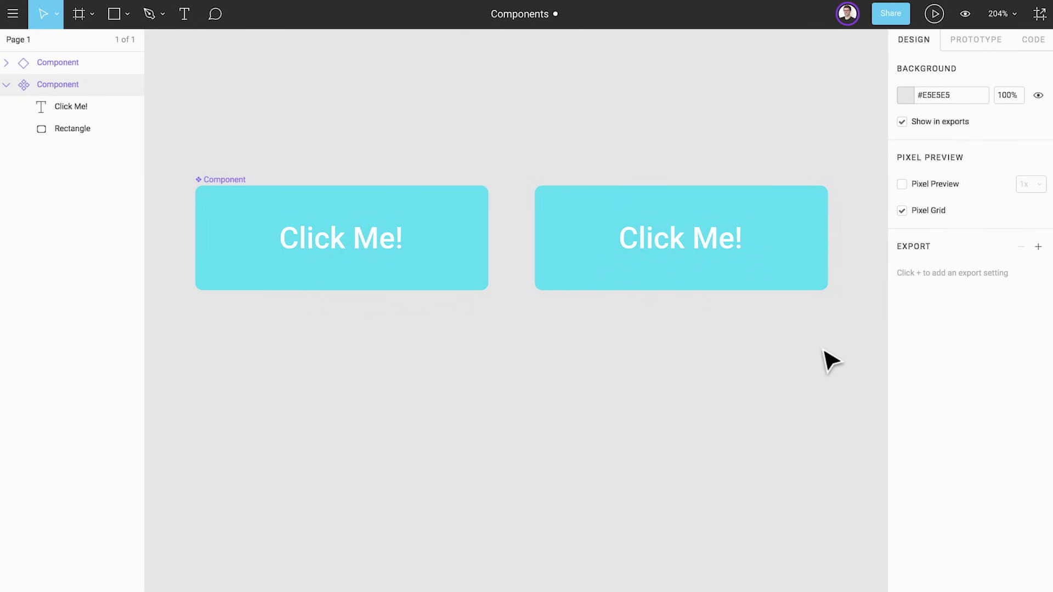
Detach the right-hand button from the component via ⌥⌘B, the Instance menu, and the right-click menu
left_click(798, 292)
key("alt+super+b")
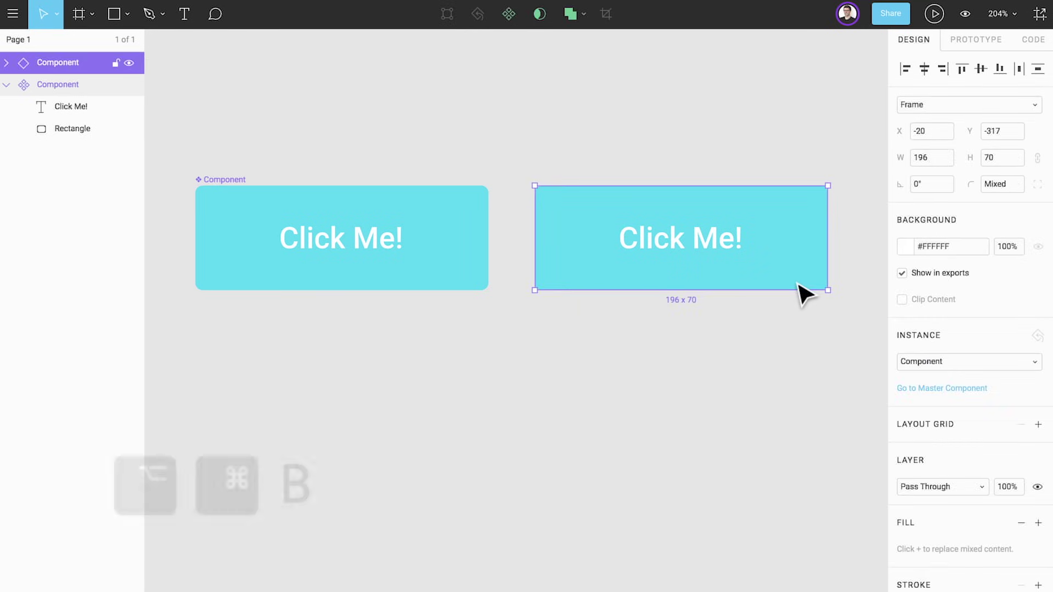
left_click(987, 361)
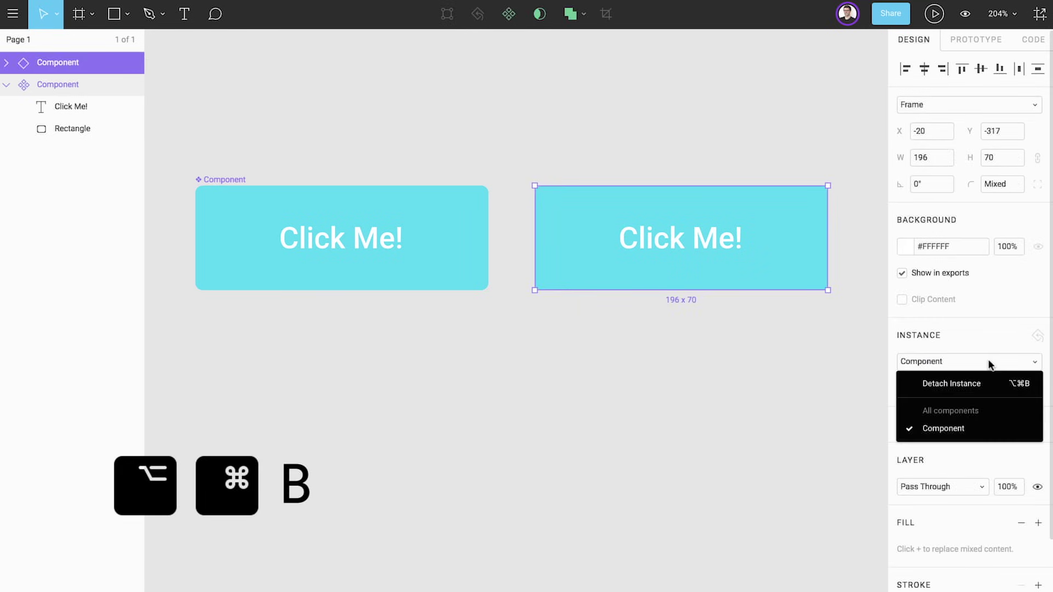
left_click(992, 386)
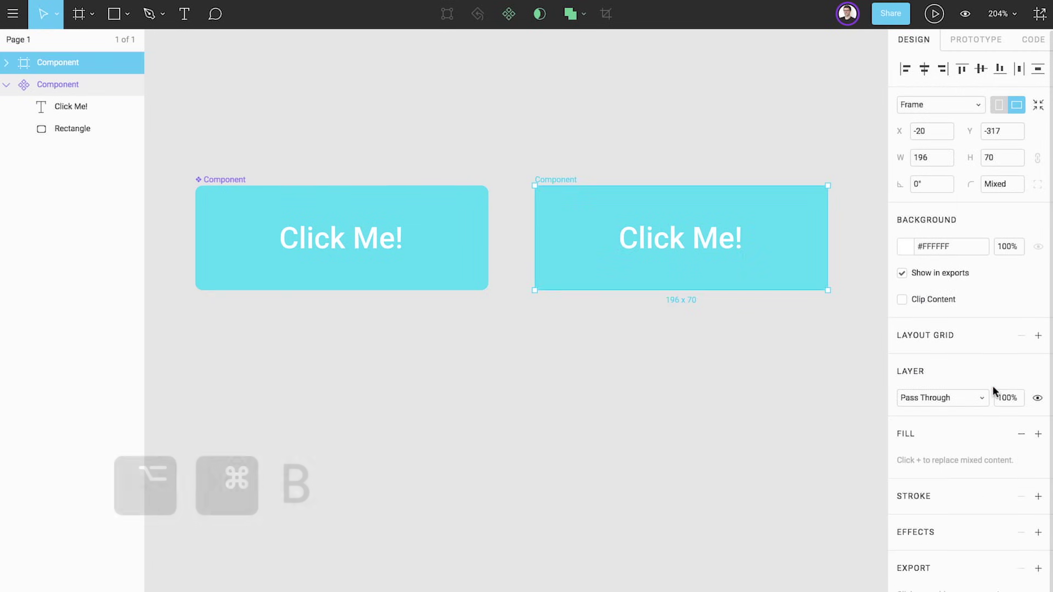
key("super+z")
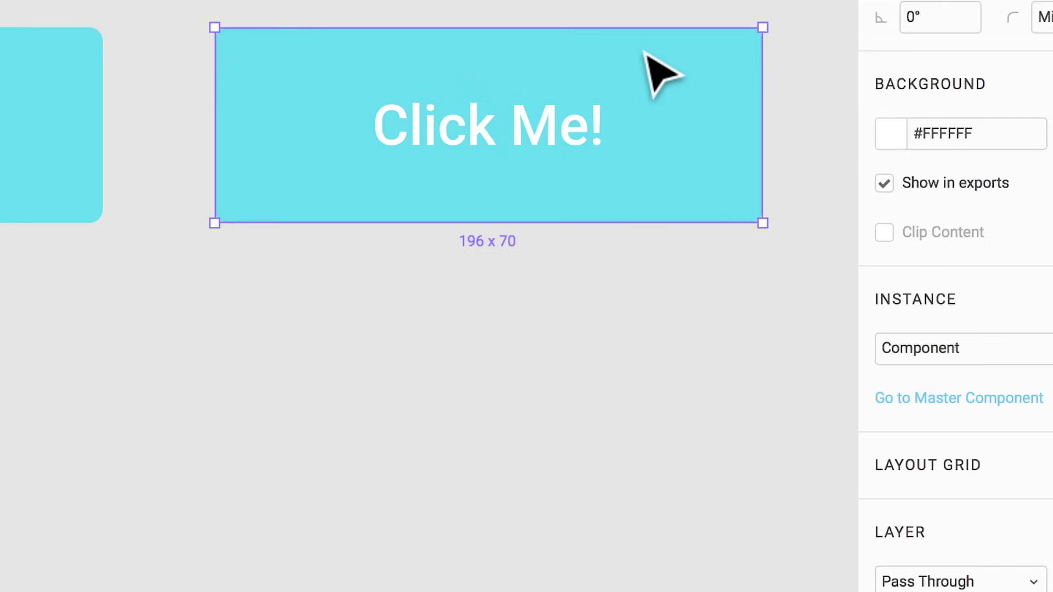
right_click(662, 72)
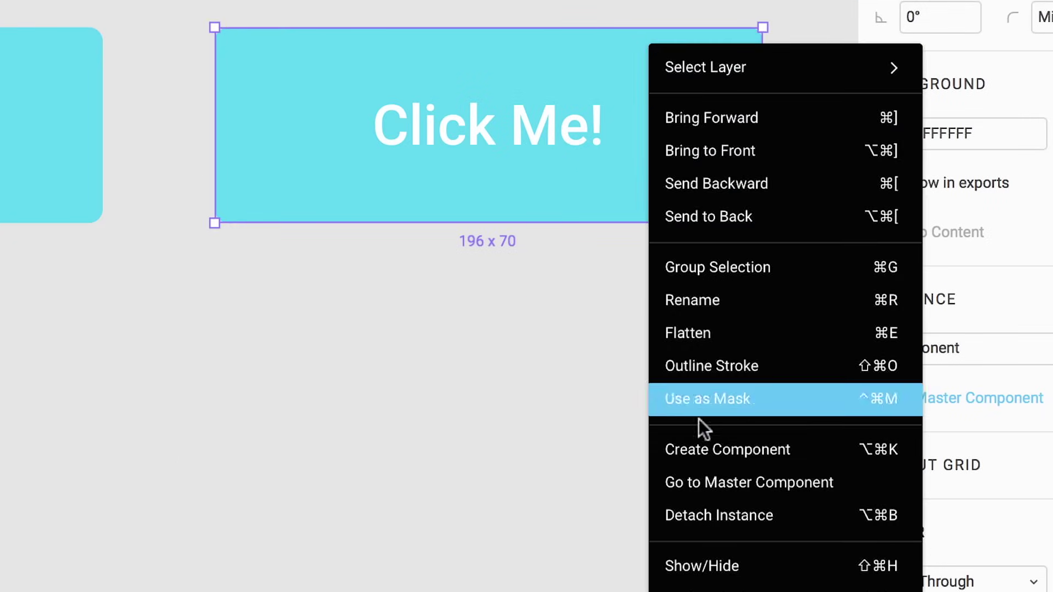
left_click(708, 514)
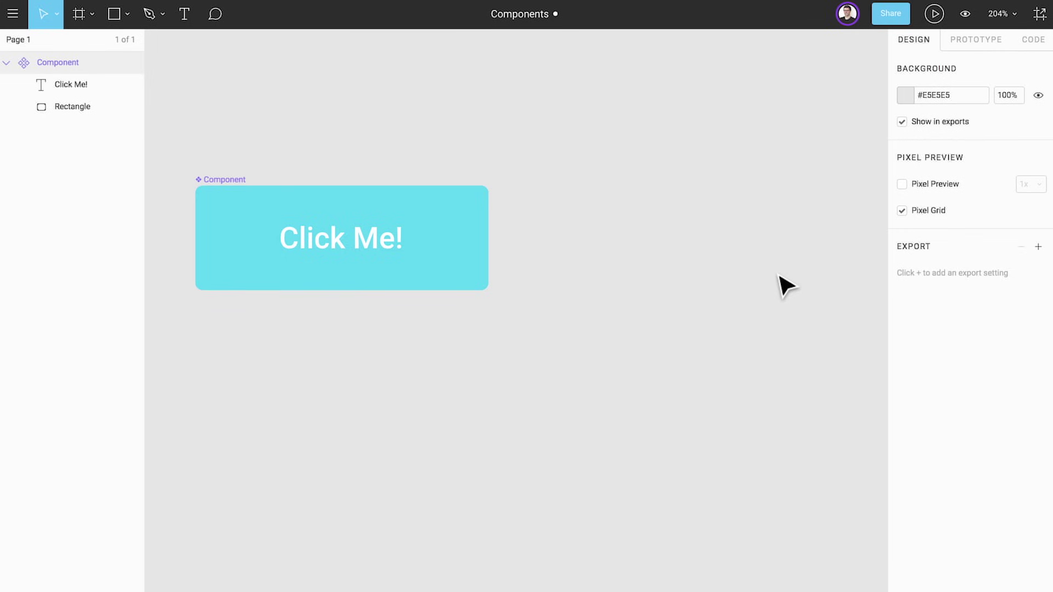
Copy-paste the cyan master to make an instance, then detach that instance
left_click(477, 272)
key("ctrl+c")
key("ctrl+v")
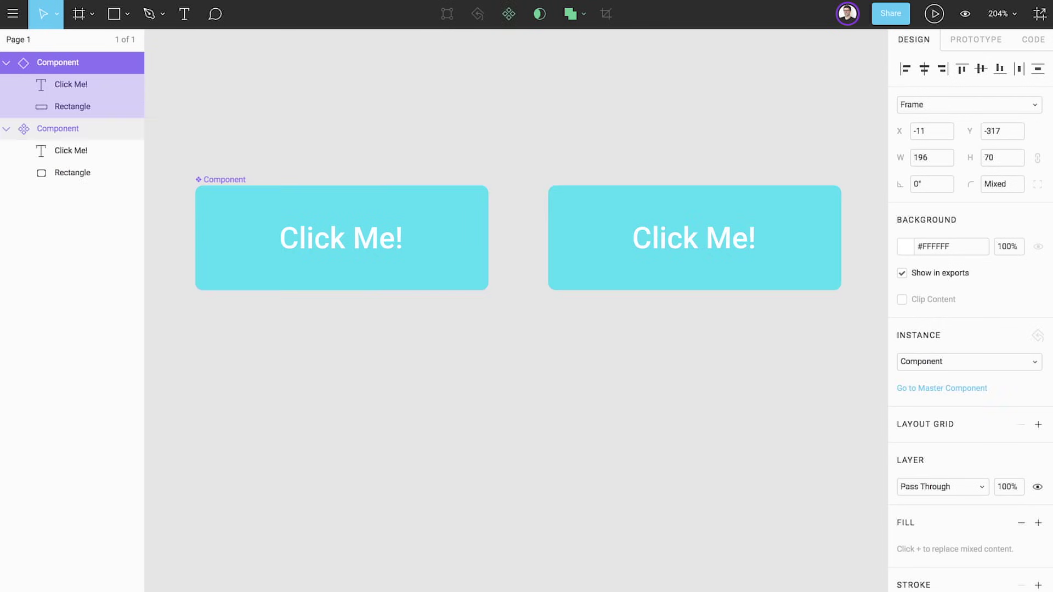
left_click(991, 362)
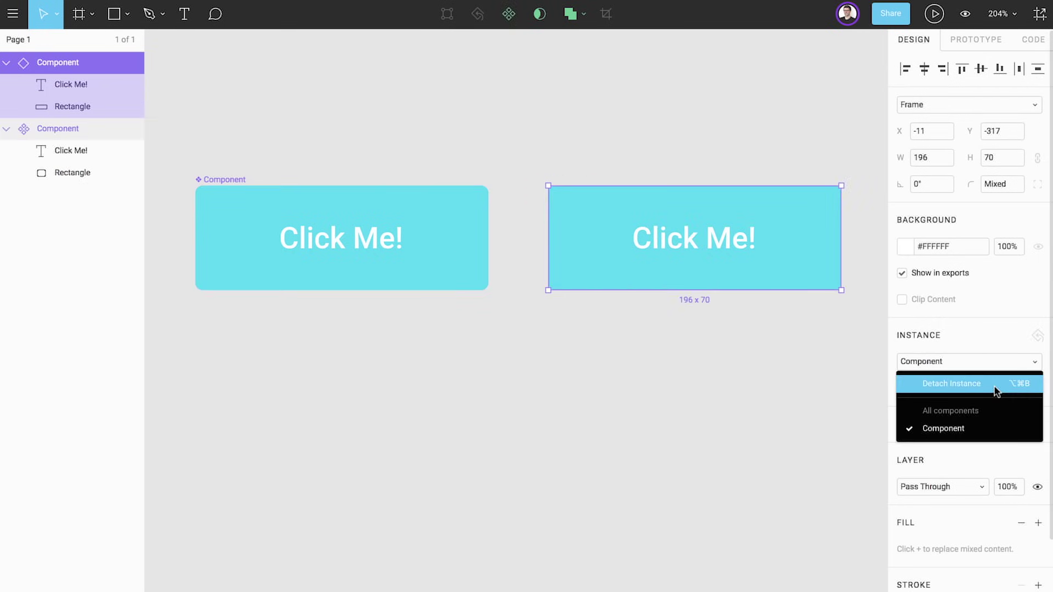
left_click(995, 384)
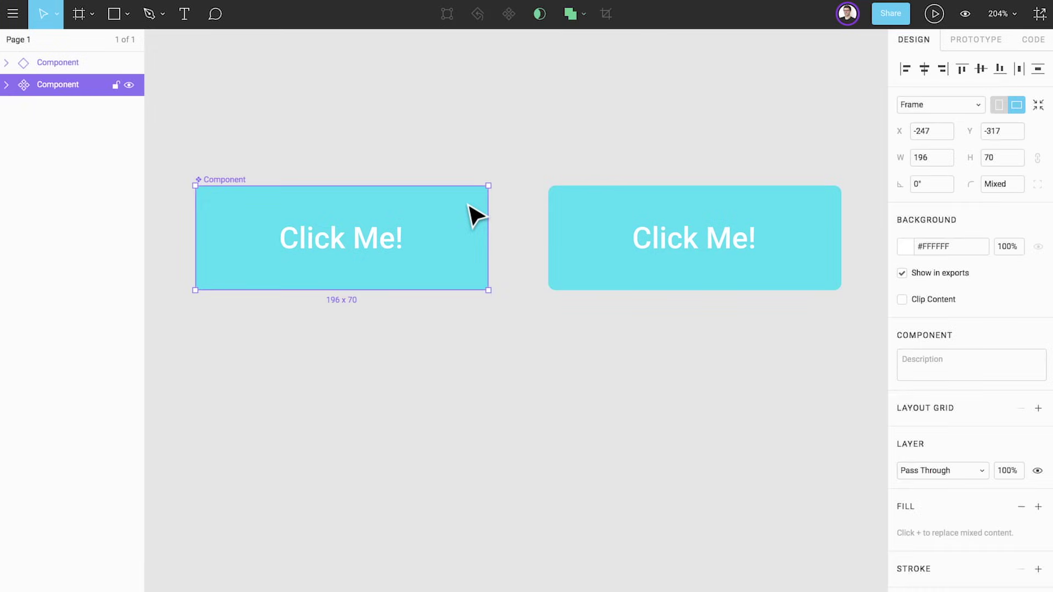
Delete the master, then restore it from the remaining Click Me! instance with Restore Master Component
key("Delete")
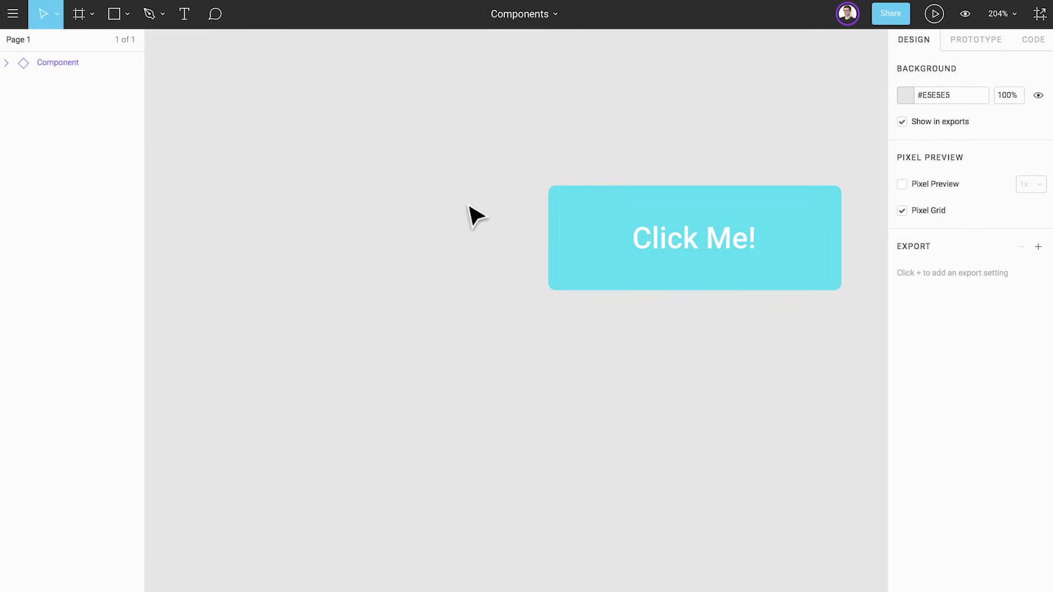
left_click(604, 267)
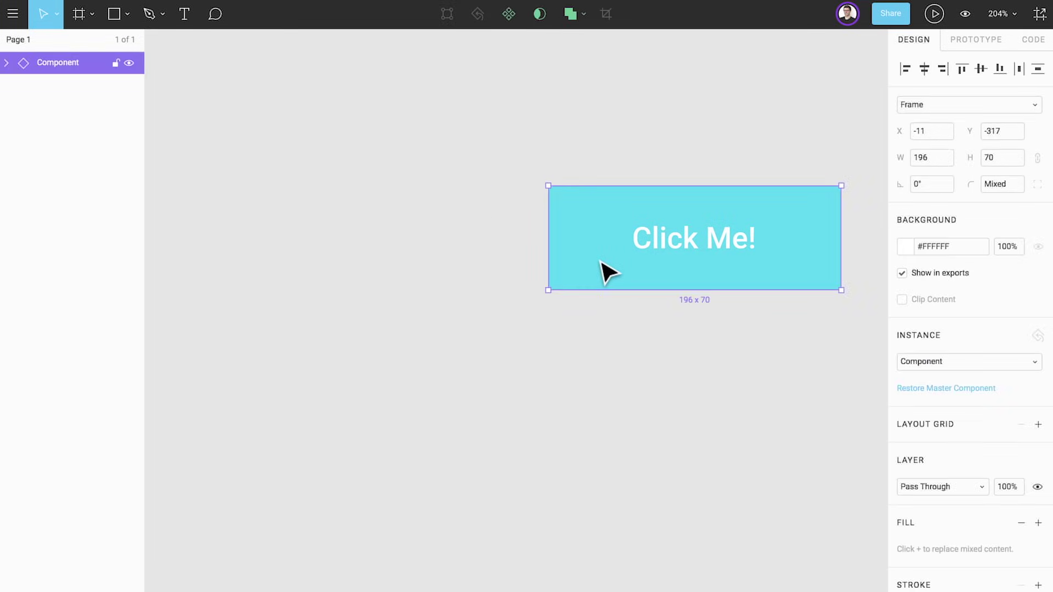
left_click(946, 389)
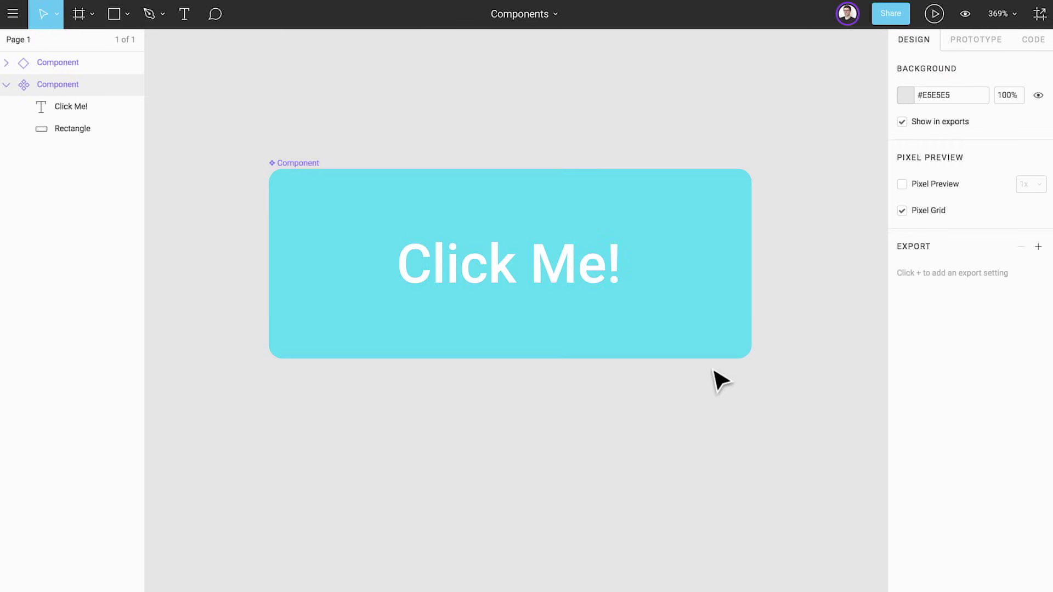
Narrow the master rectangle from 178 to 148 wide and resize the Component frame to fit
left_click(720, 350)
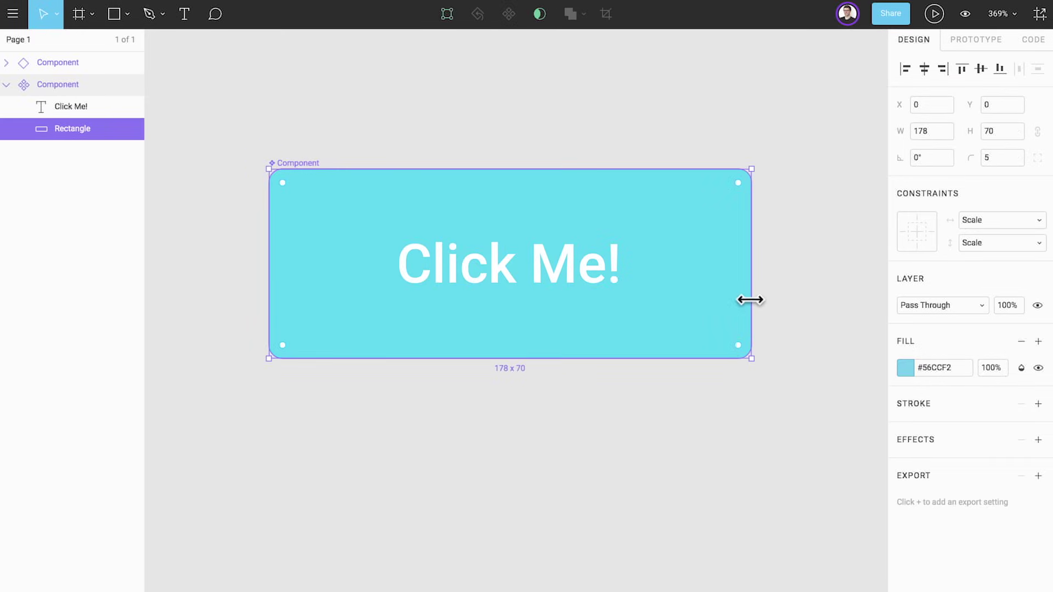
left_click_drag(750, 299, 672, 310)
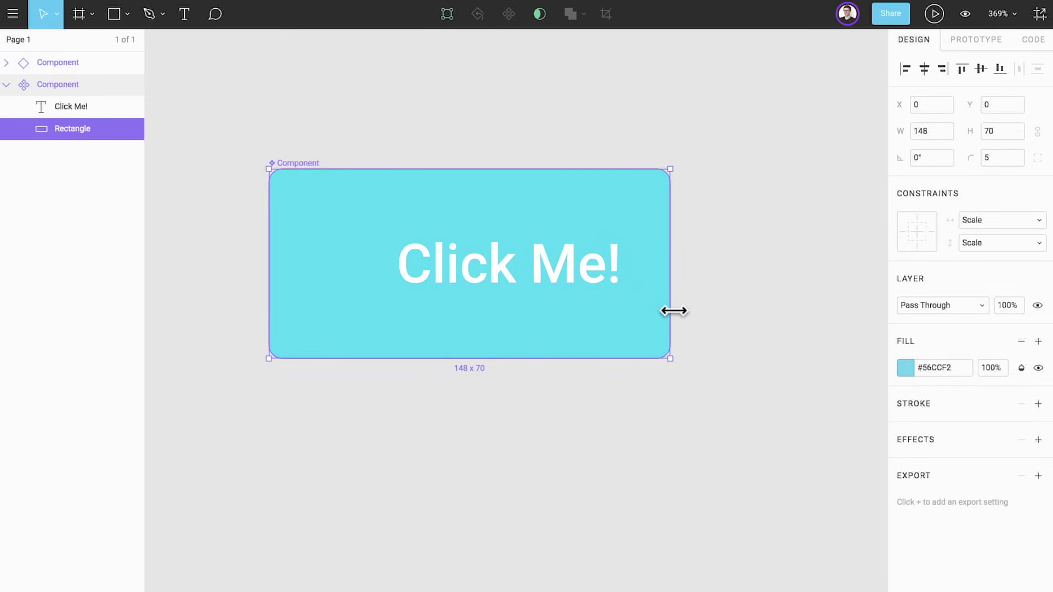
left_click(668, 392)
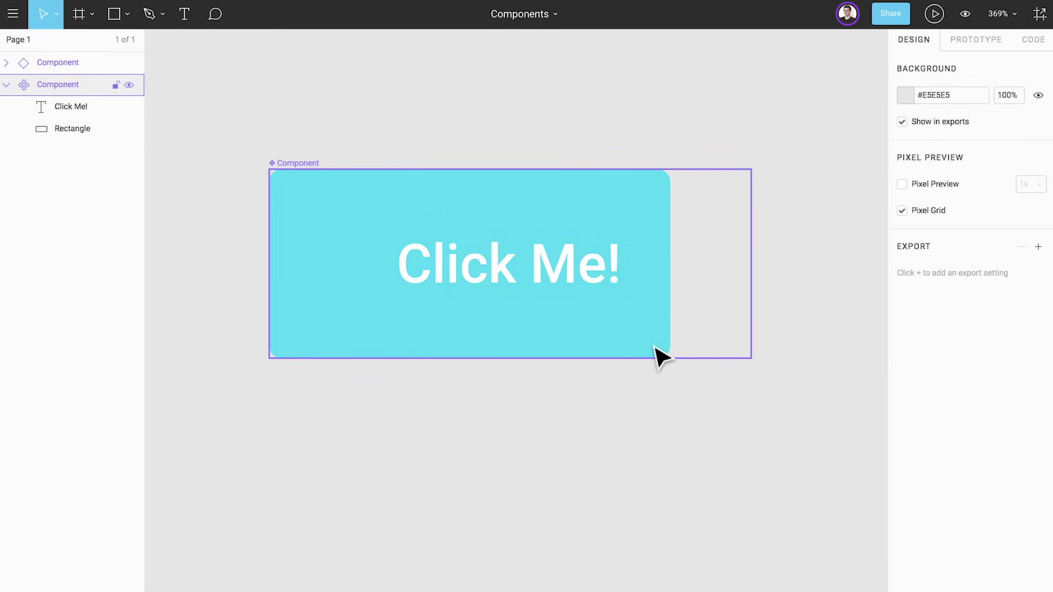
left_click(660, 358)
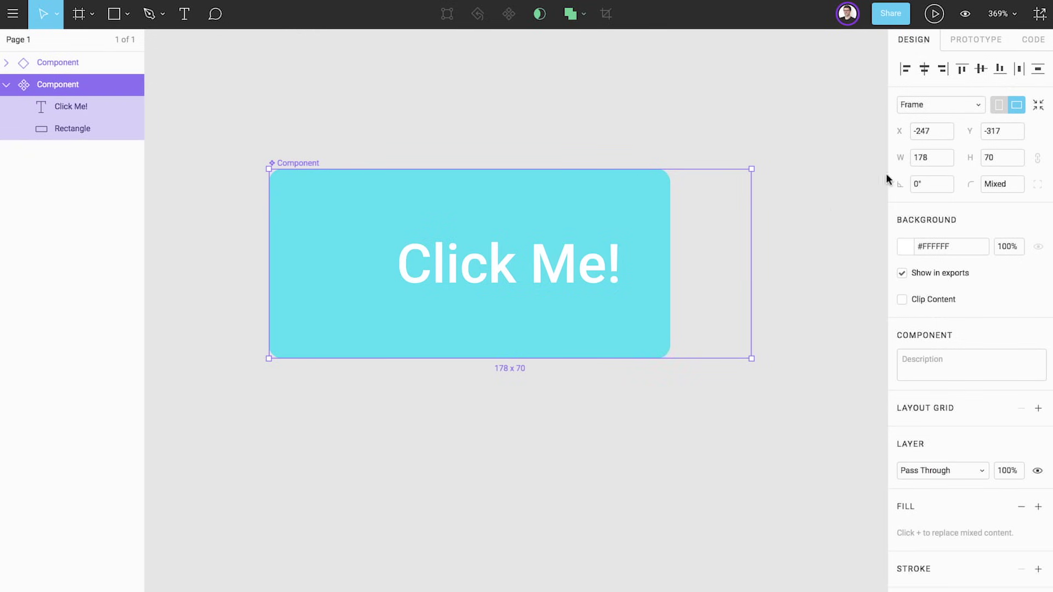
left_click(1038, 106)
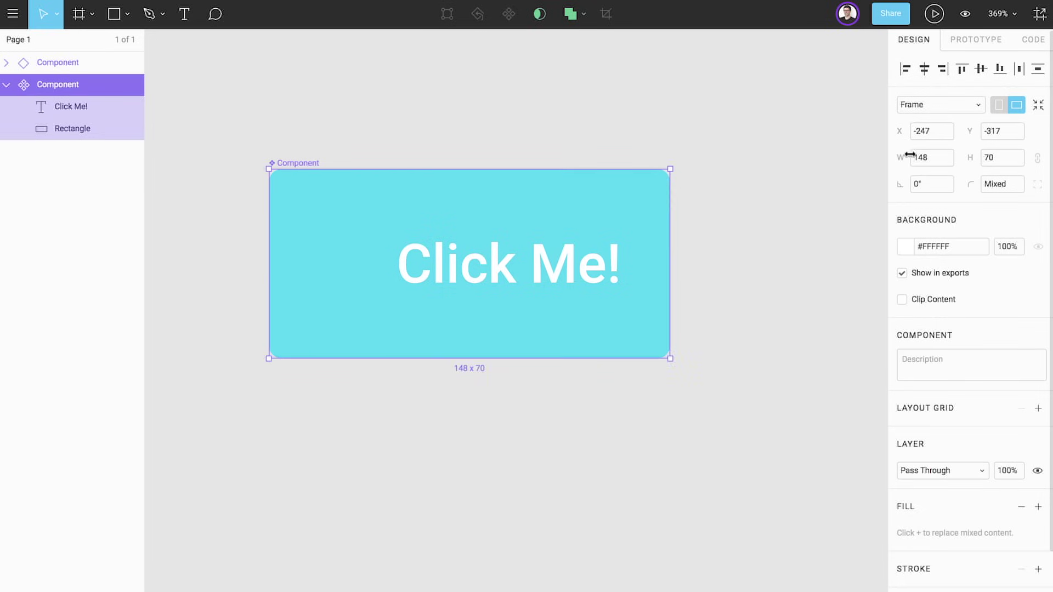